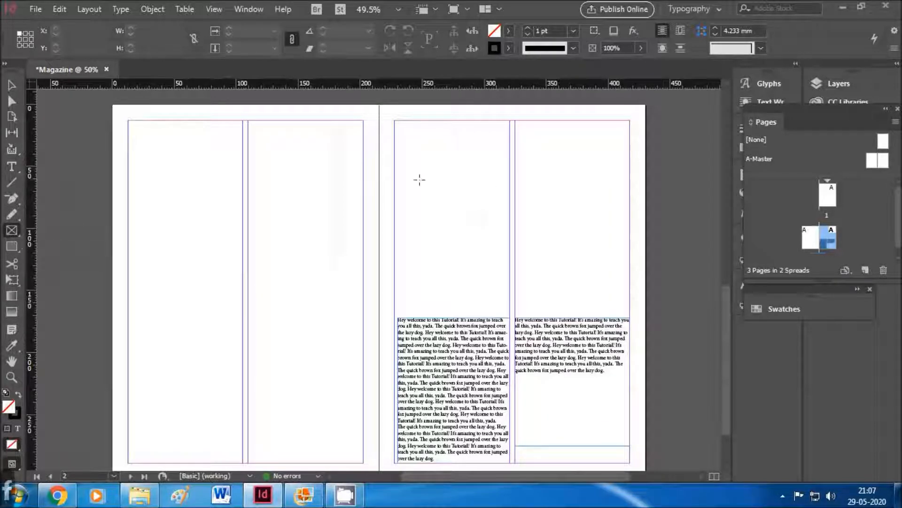
# Step: Draw a rectangle frame about 133.5 × 91 mm above the right-hand page's text and place the image output-onlinepngtools (2) in it
pyautogui.moveTo(430, 179); pyautogui.dragTo(597, 291)
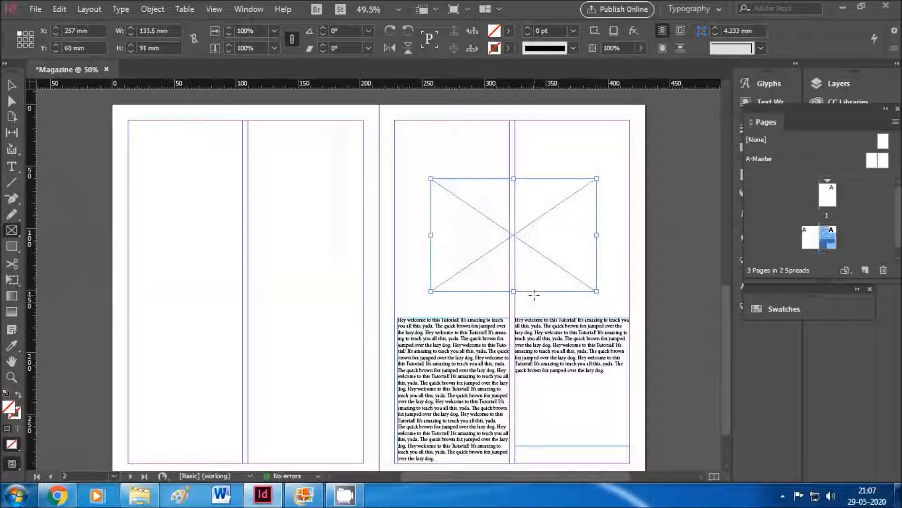
pyautogui.click(12, 85)
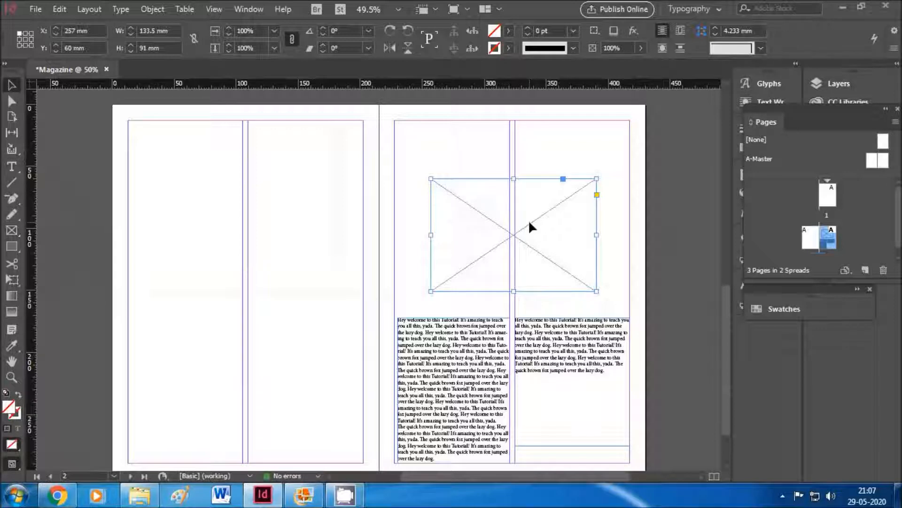
pyautogui.hotkey('ctrl', 'd')
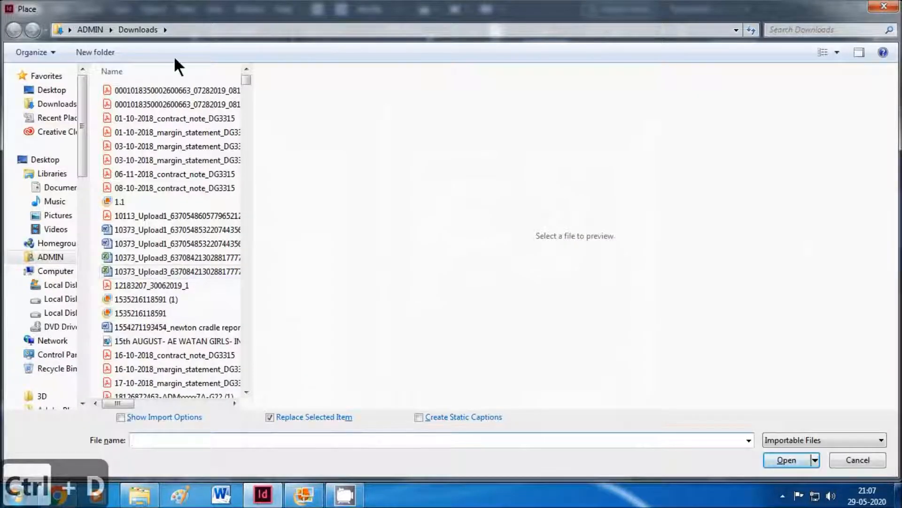
pyautogui.moveTo(243, 86); pyautogui.dragTo(248, 126)
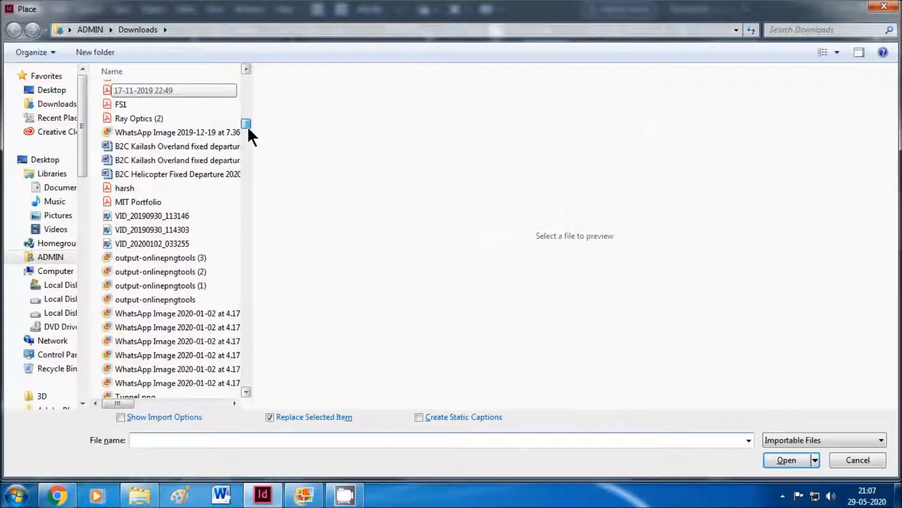
pyautogui.click(174, 258)
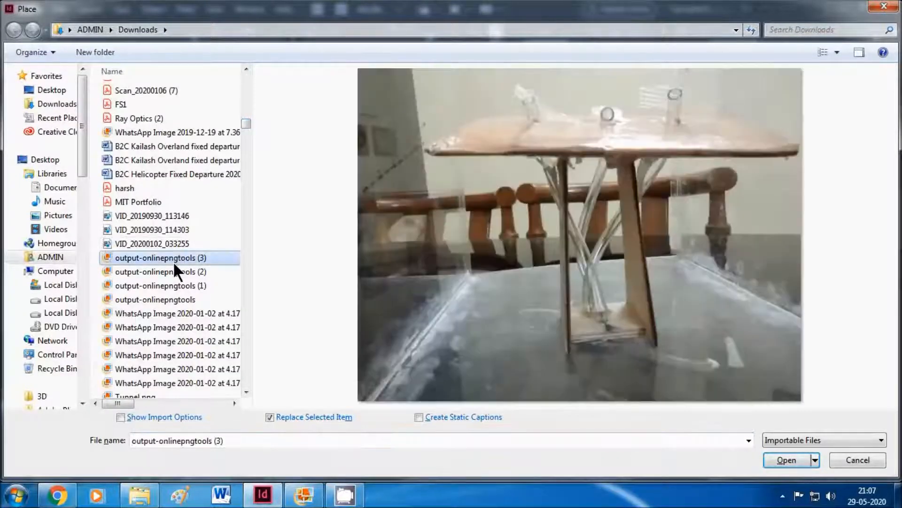
pyautogui.click(178, 271)
pyautogui.click(190, 311)
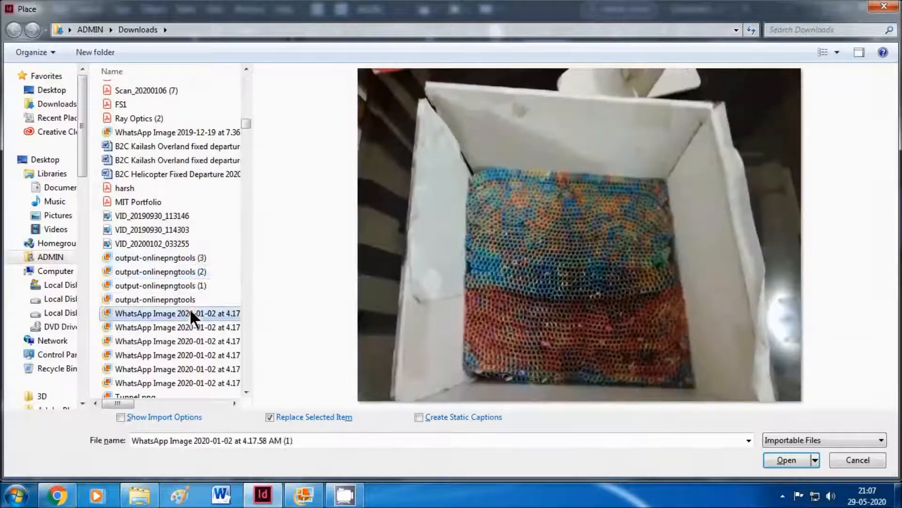
pyautogui.click(186, 273)
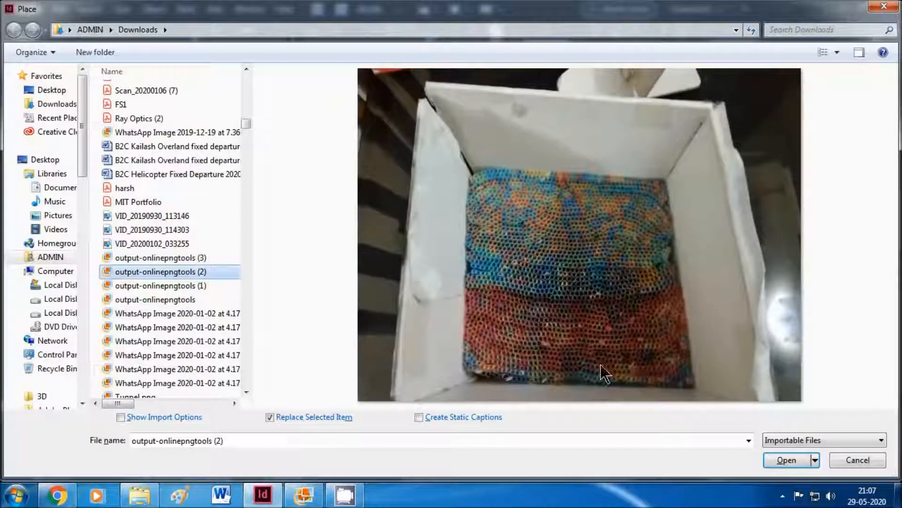
pyautogui.click(783, 461)
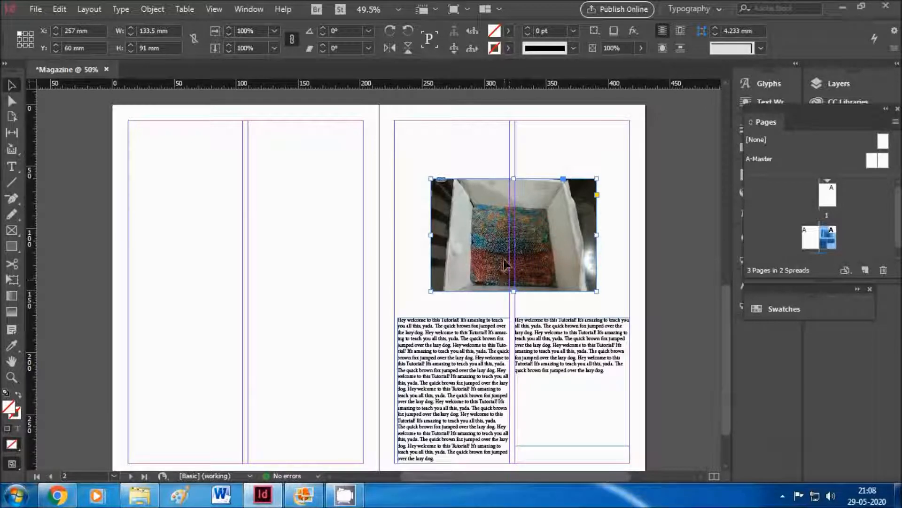
# Step: Reposition the image frame and enlarge it to about 162.5 × 114.75 mm without scaling the picture inside
pyautogui.moveTo(583, 286); pyautogui.dragTo(569, 274)
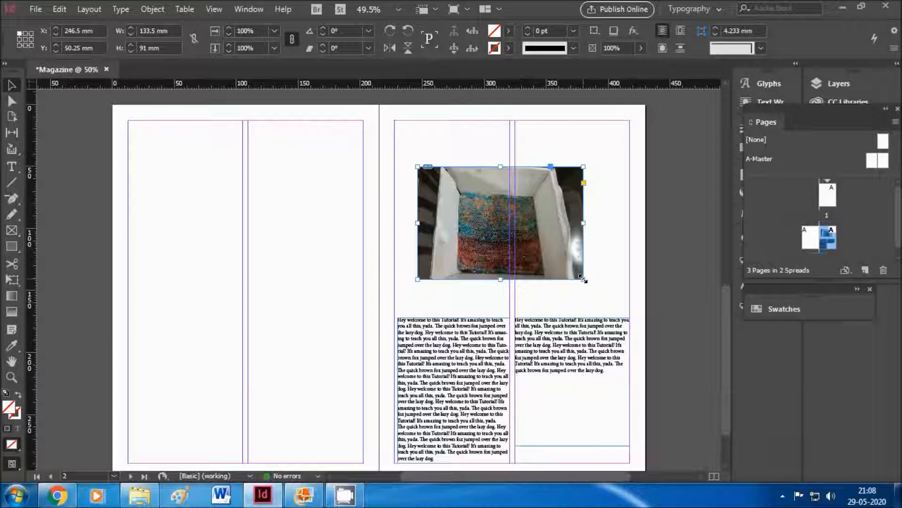
pyautogui.moveTo(584, 279); pyautogui.dragTo(596, 301)
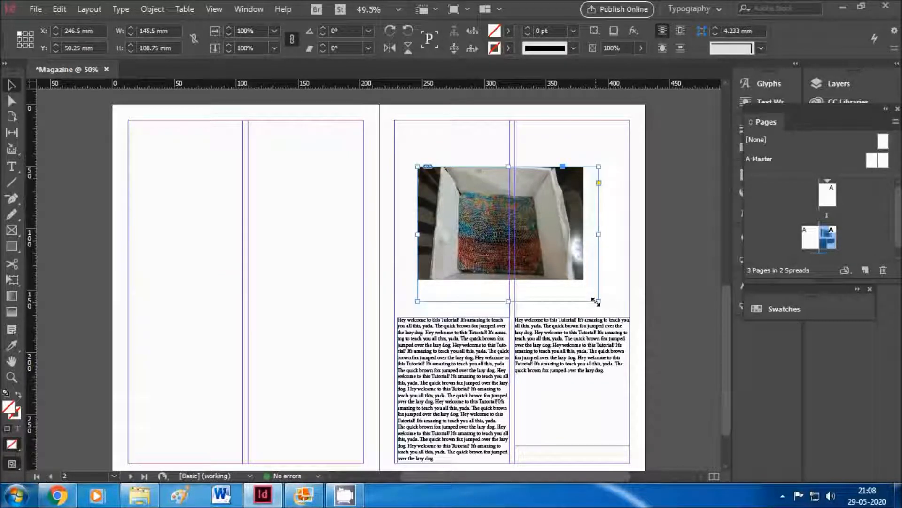
pyautogui.moveTo(596, 299); pyautogui.dragTo(572, 264)
pyautogui.hotkey('ctrl', 'alt', 'c')
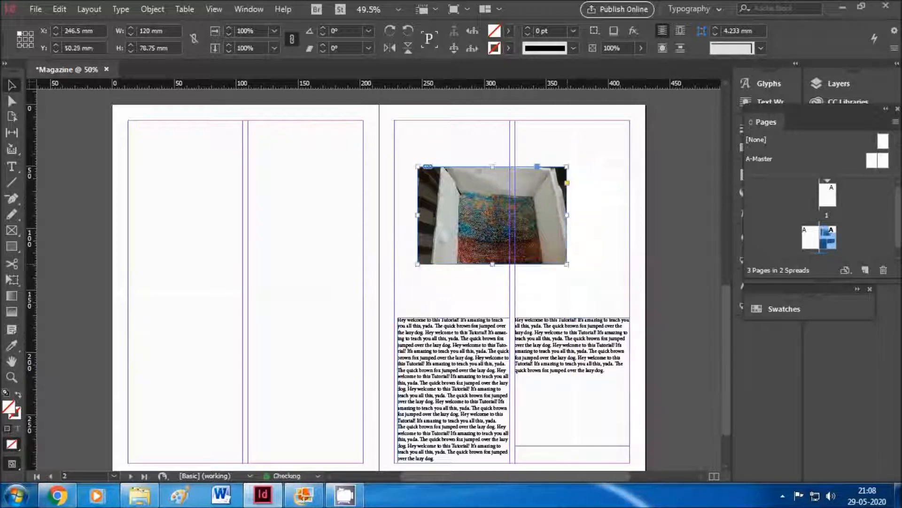
pyautogui.moveTo(567, 265); pyautogui.dragTo(625, 312)
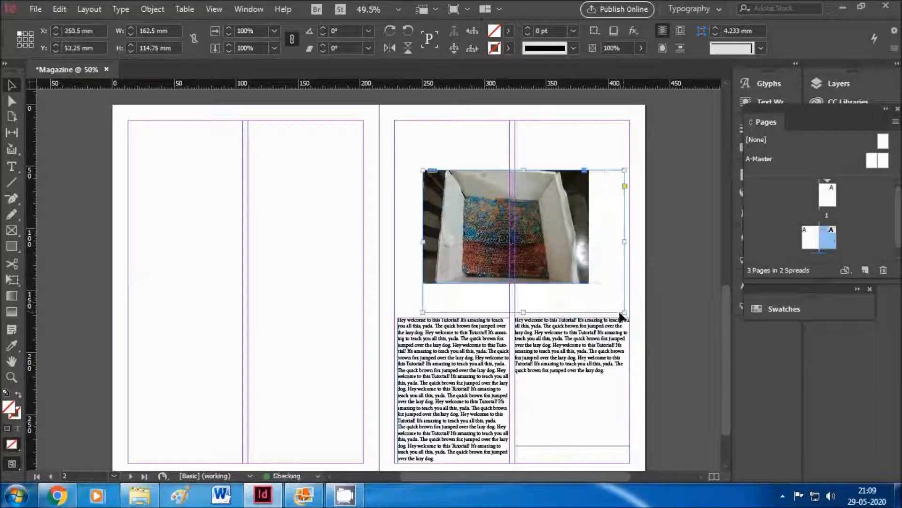
# Step: Select the picture inside the frame rather than the frame itself and enlarge it to about 158 × 122 mm
pyautogui.doubleClick(557, 272)
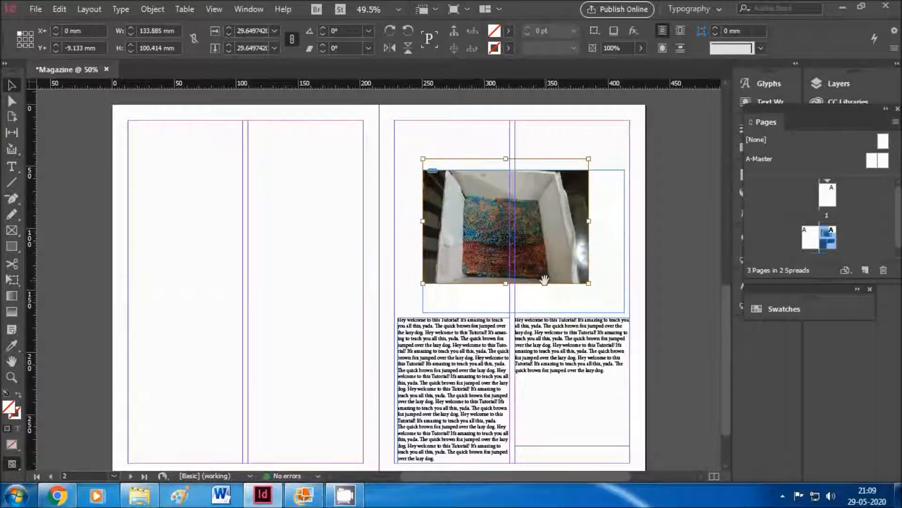
pyautogui.click(594, 310)
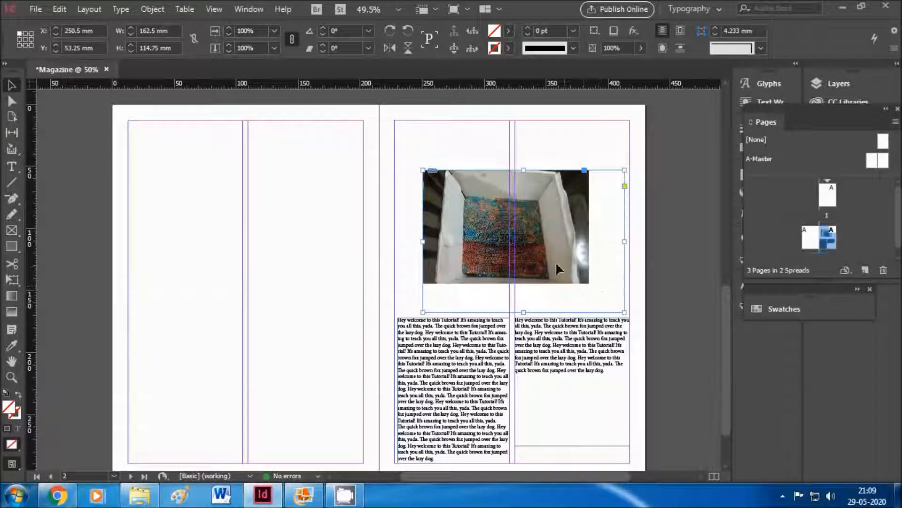
pyautogui.click(521, 247)
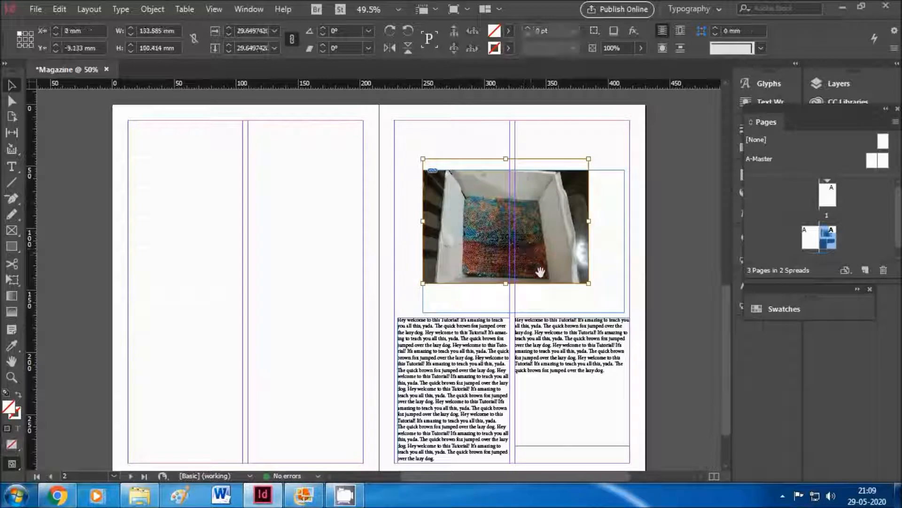
pyautogui.click(576, 305)
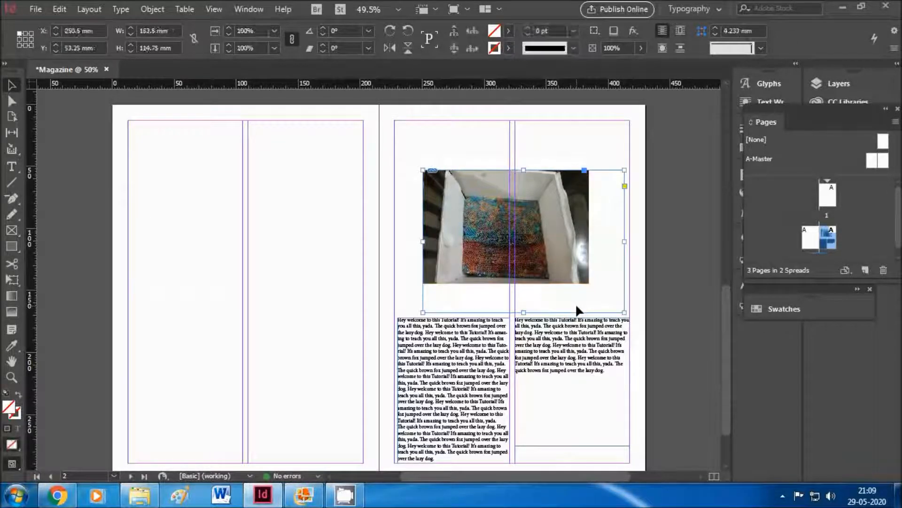
pyautogui.click(525, 238)
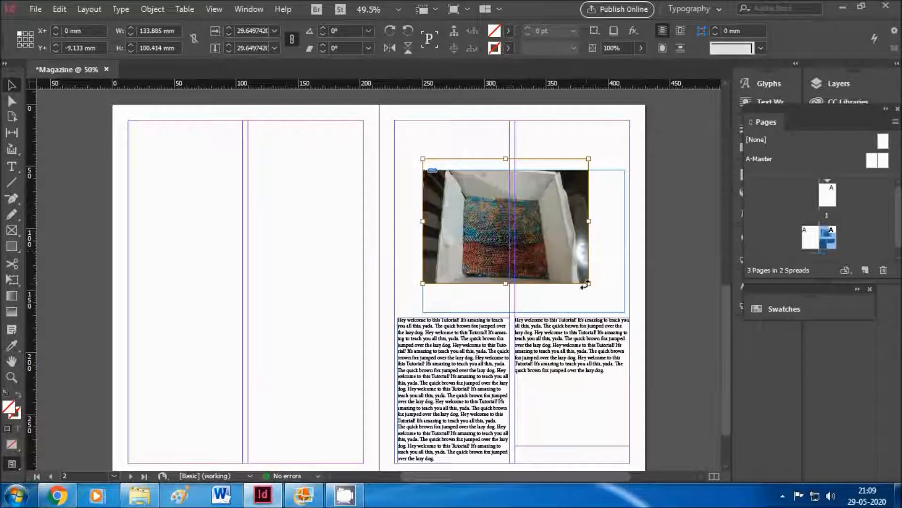
pyautogui.moveTo(589, 284); pyautogui.dragTo(620, 309)
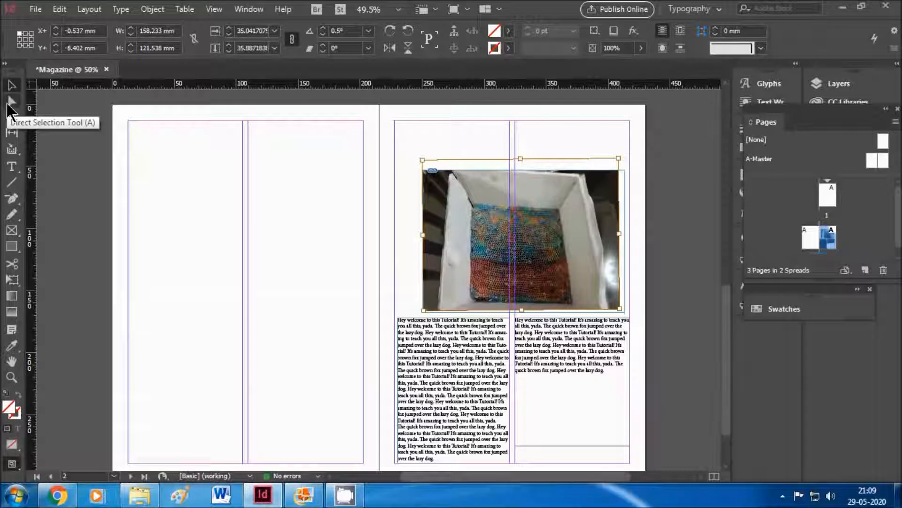
# Step: Enlarge the picture with the Direct Selection tool to about 172 × 129 mm so it fills the whole frame
pyautogui.click(9, 103)
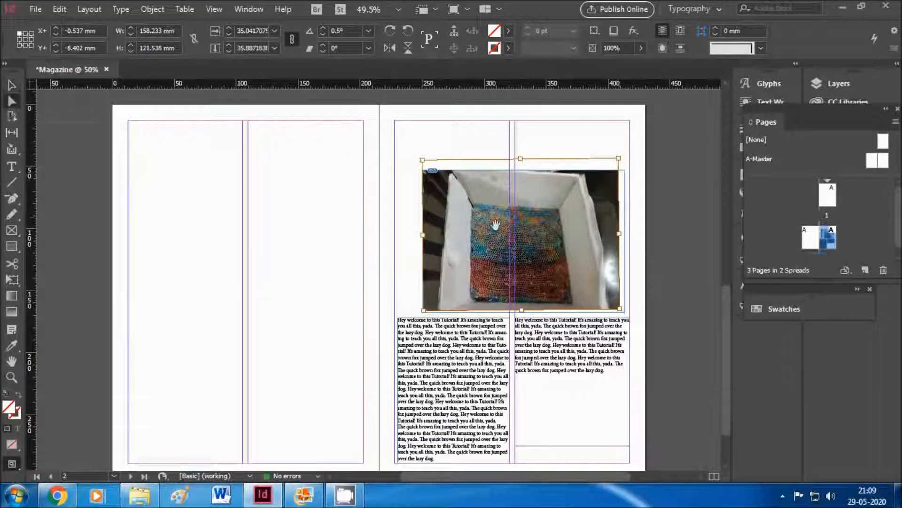
pyautogui.moveTo(621, 309); pyautogui.dragTo(637, 319)
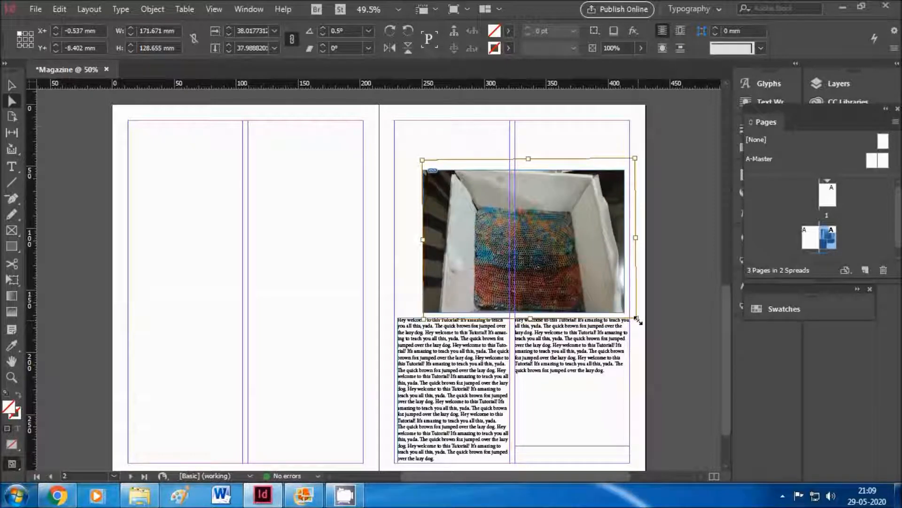
pyautogui.click(640, 362)
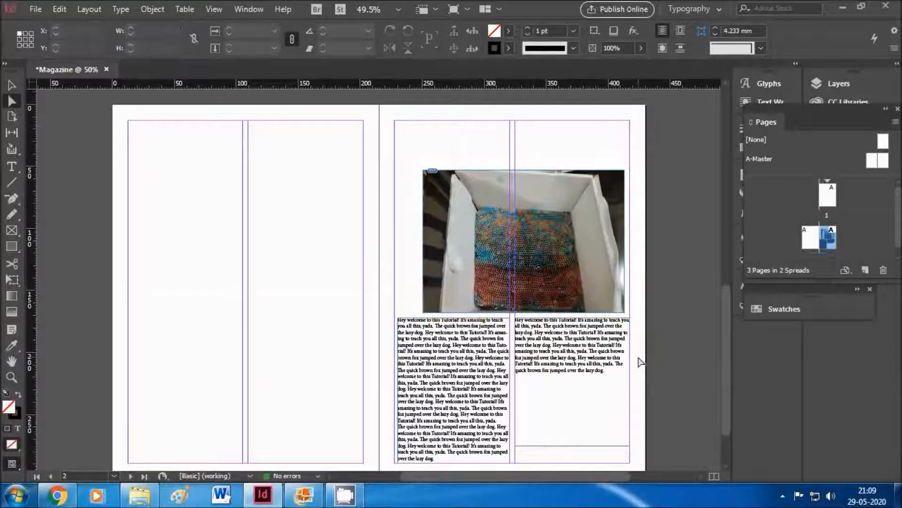
# Step: Move the frame together with its picture across the spine to about X 194 mm, Y 25 mm
pyautogui.press('v')
pyautogui.click(570, 254)
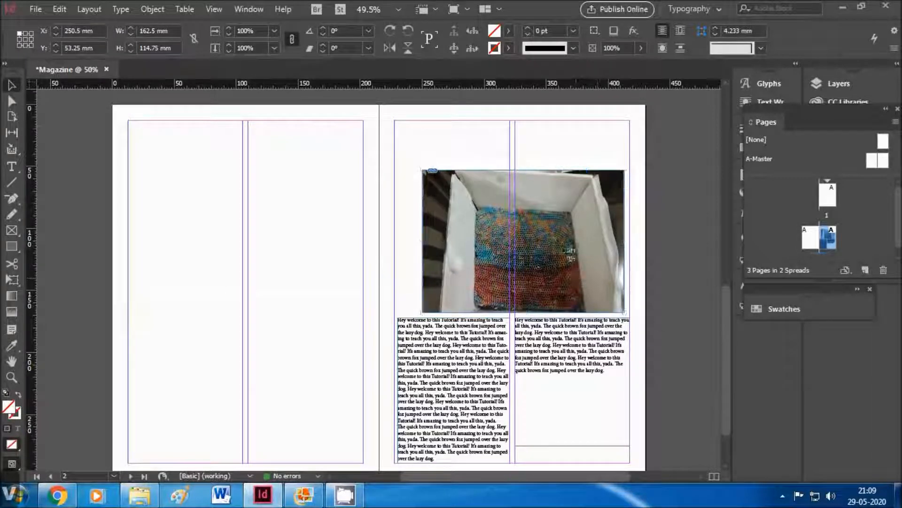
pyautogui.moveTo(570, 254); pyautogui.dragTo(545, 233)
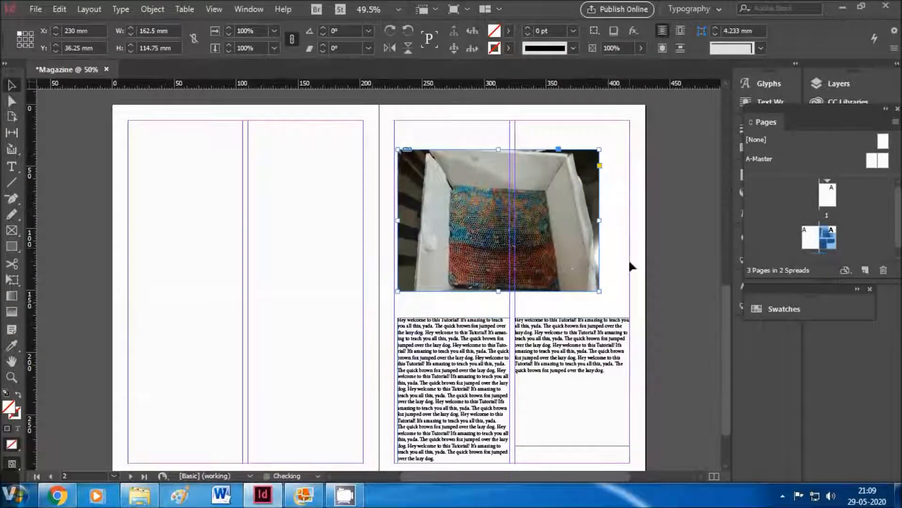
pyautogui.moveTo(542, 266); pyautogui.dragTo(483, 258)
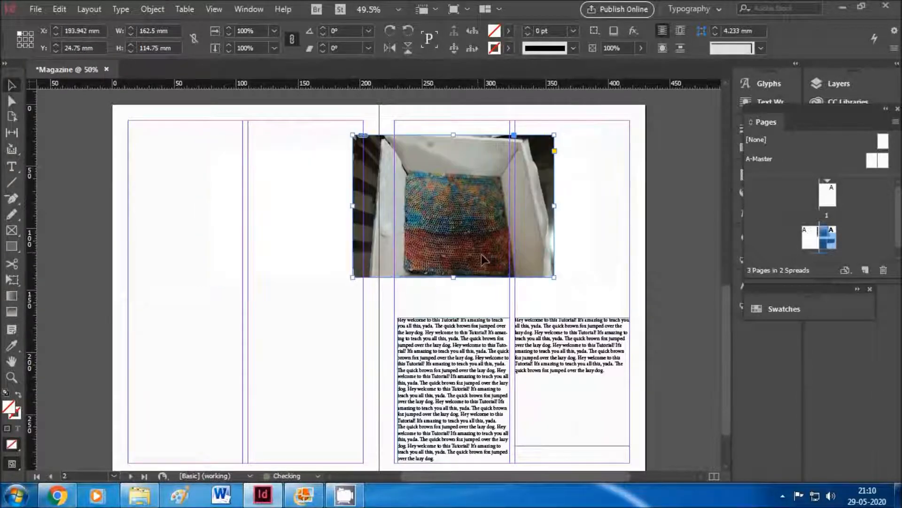
# Step: Shift the picture within its frame to an offset of about X 0 mm, Y -6.2 mm, and deselect it
pyautogui.doubleClick(486, 220)
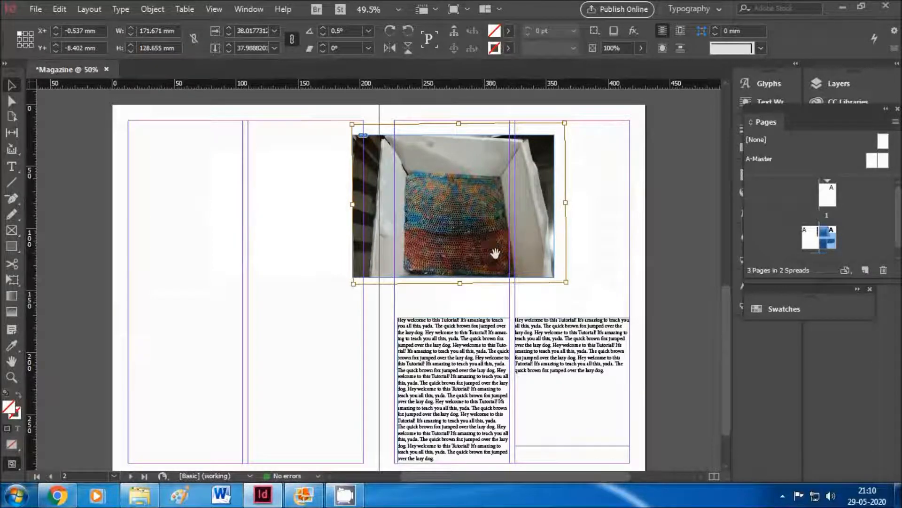
pyautogui.moveTo(512, 242); pyautogui.dragTo(486, 243)
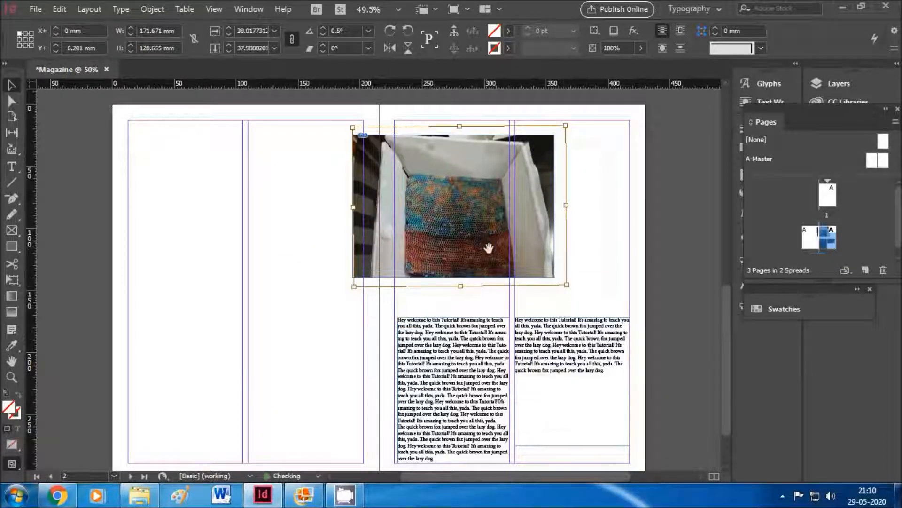
pyautogui.click(590, 255)
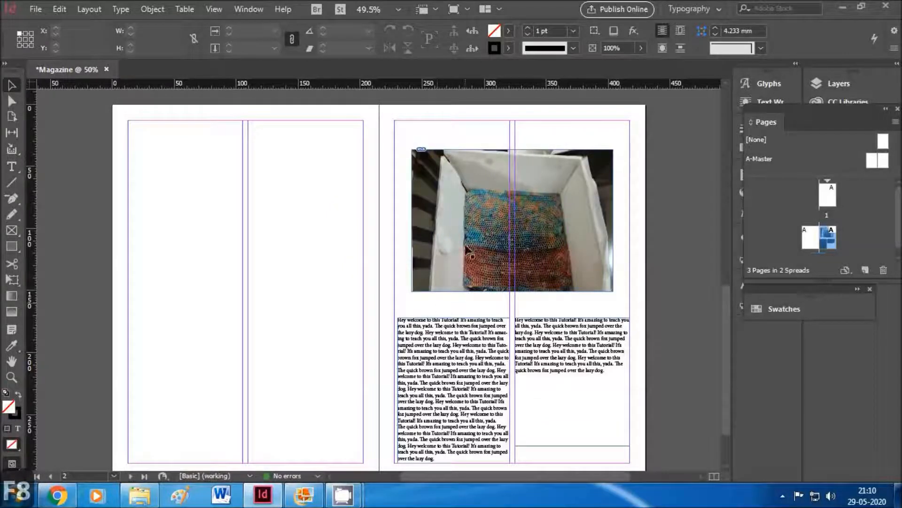
# Step: Resize the picture frame from its lower-left corner to about 161.75 × 117.3 mm
pyautogui.click(467, 247)
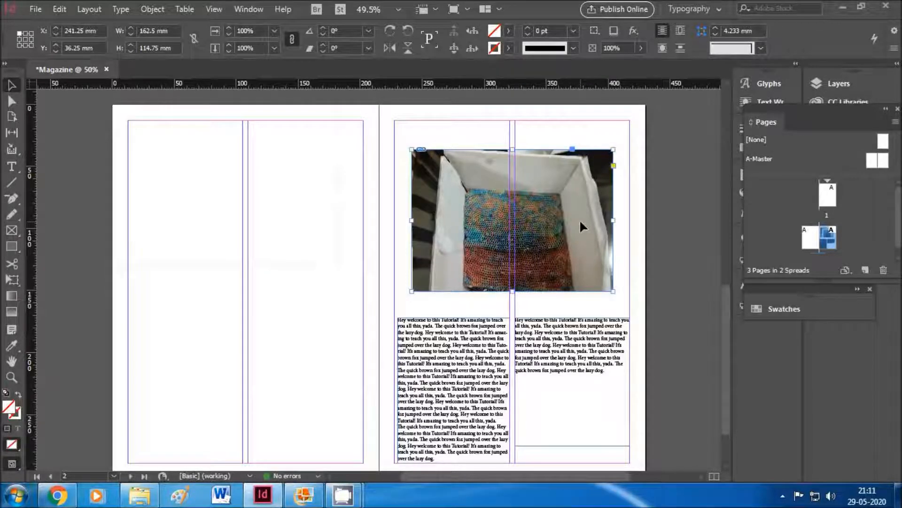
pyautogui.click(447, 301)
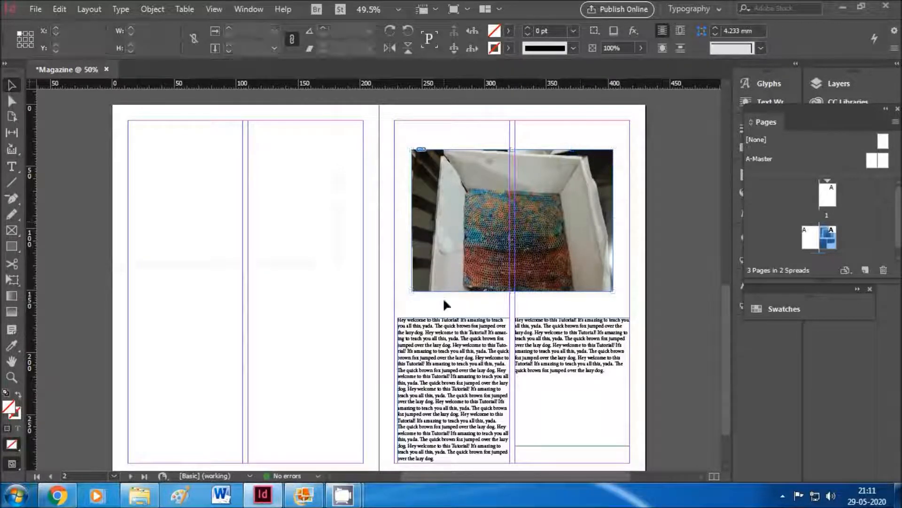
pyautogui.click(492, 233)
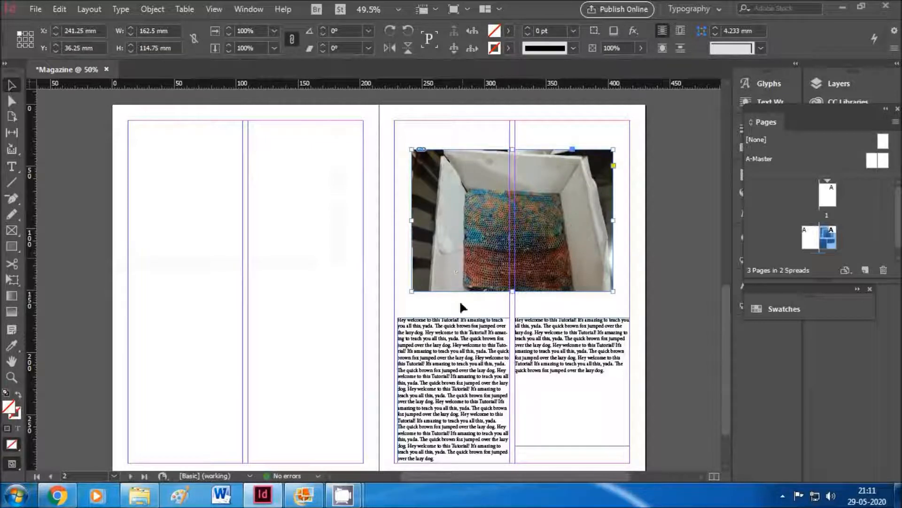
pyautogui.moveTo(409, 293)
pyautogui.mouseDown()
pyautogui.moveTo(395, 301)
pyautogui.moveTo(412, 296)
pyautogui.mouseUp()
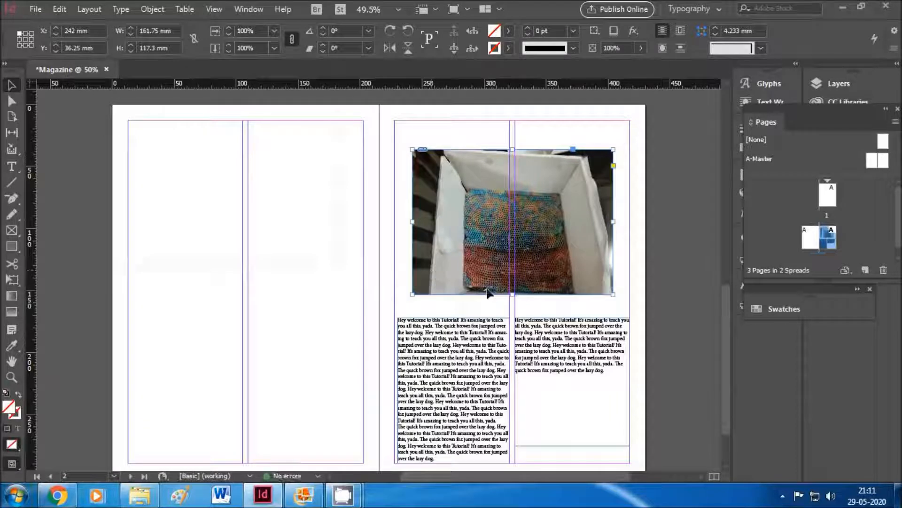
# Step: Delete the whole frame together with its picture, and undo the deletion
pyautogui.press('Delete')
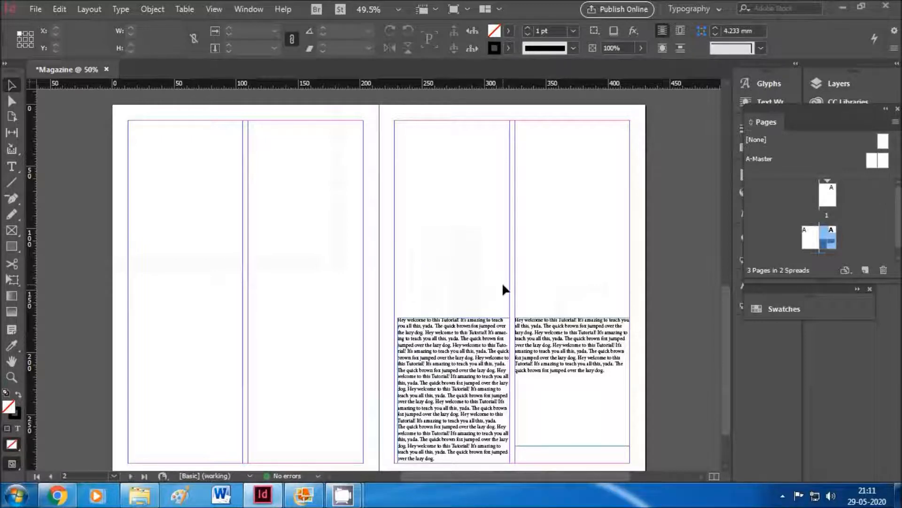
pyautogui.hotkey('ctrl', 'z')
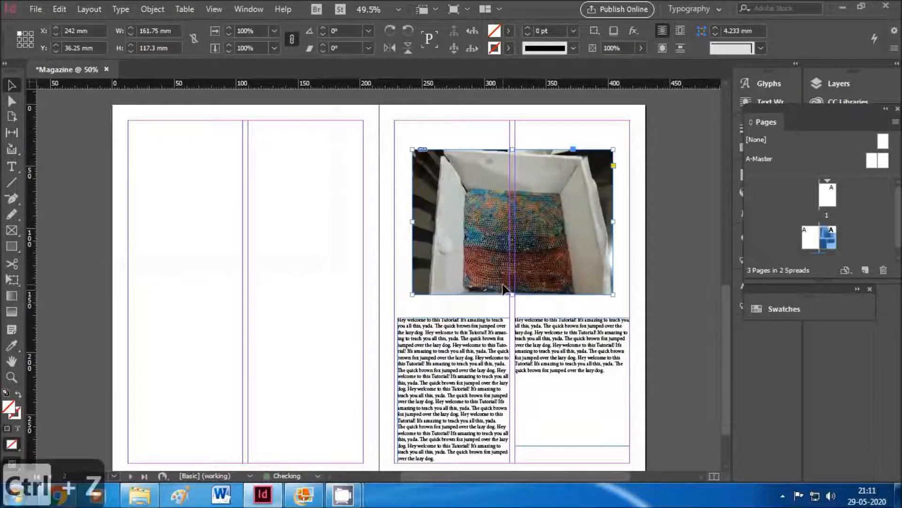
# Step: Delete only the picture inside the frame, and select the empty frame that held it
pyautogui.click(472, 278)
pyautogui.doubleClick(520, 251)
pyautogui.press('Delete')
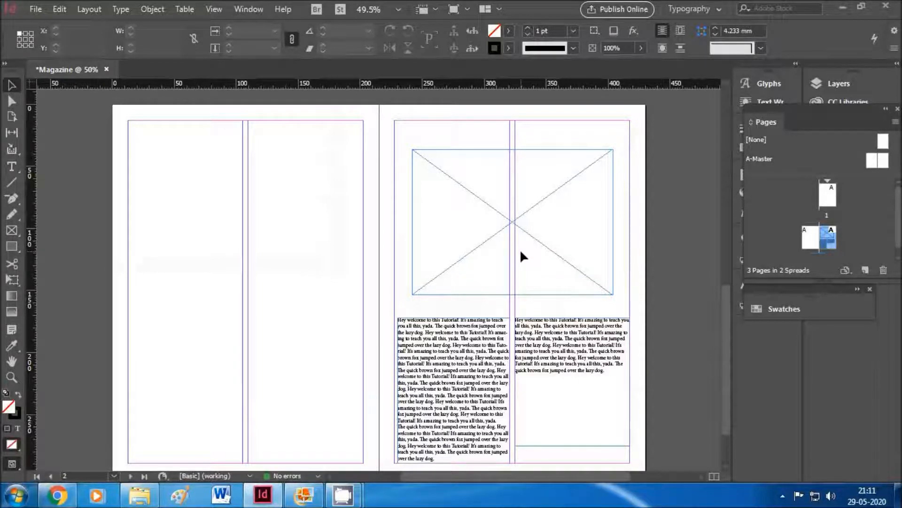
pyautogui.click(520, 255)
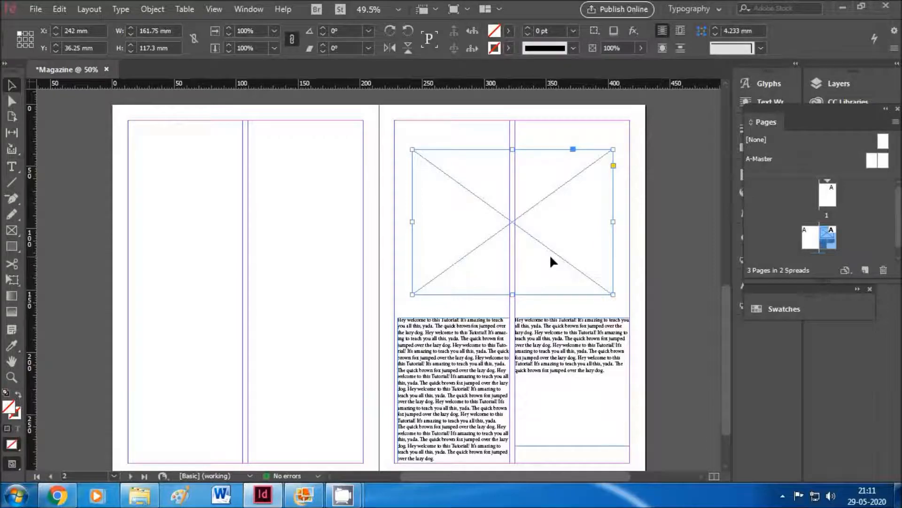
# Step: Place the pink morning-sun quote image from the Product Pics folder inside the desktop's Logo folder into the empty frame
pyautogui.hotkey('ctrl', 'd')
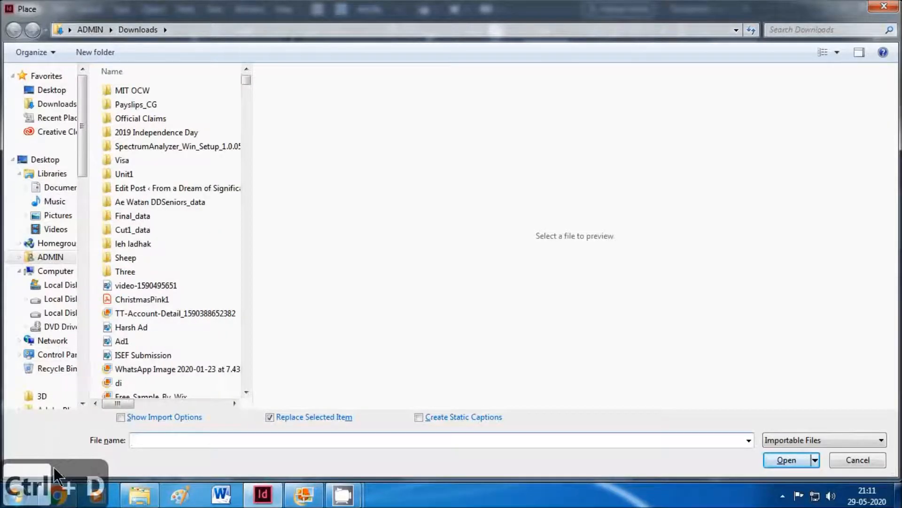
pyautogui.click(44, 160)
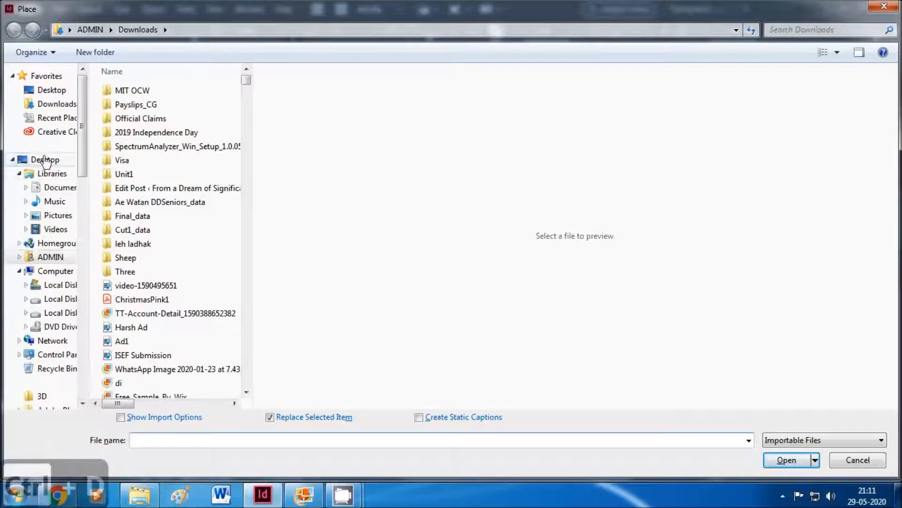
pyautogui.scroll(-10, 148, 197)
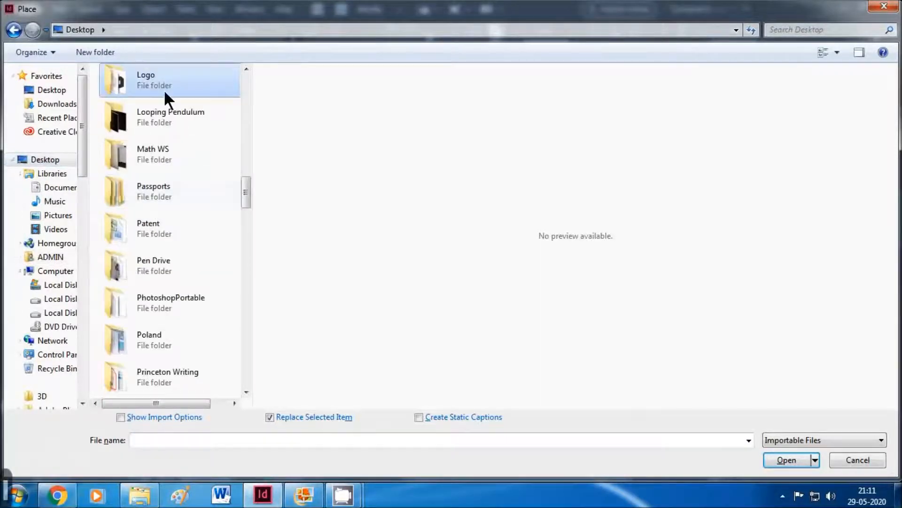
pyautogui.doubleClick(164, 87)
pyautogui.doubleClick(128, 167)
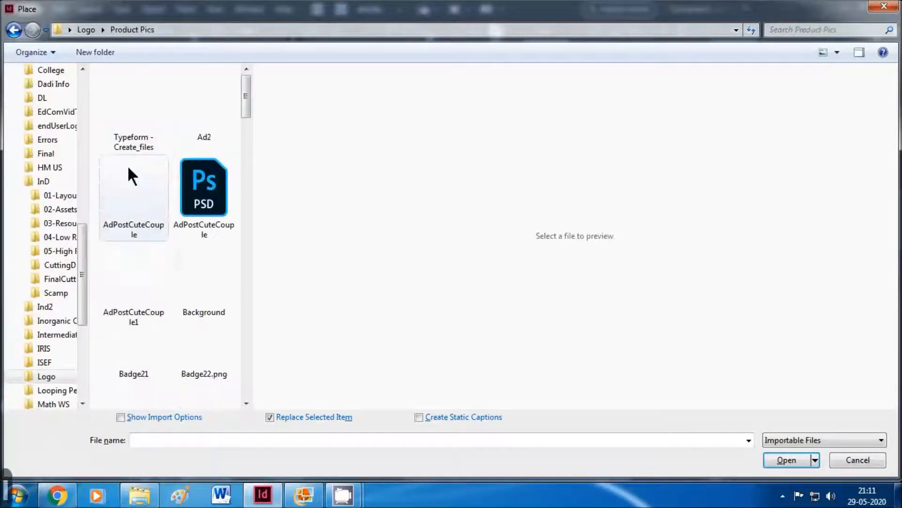
pyautogui.moveTo(245, 118); pyautogui.dragTo(245, 190)
pyautogui.click(130, 94)
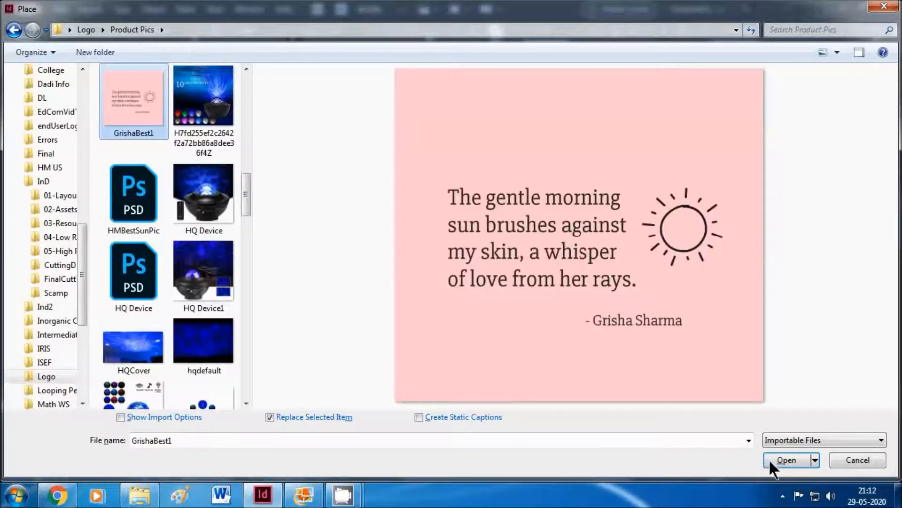
pyautogui.click(780, 459)
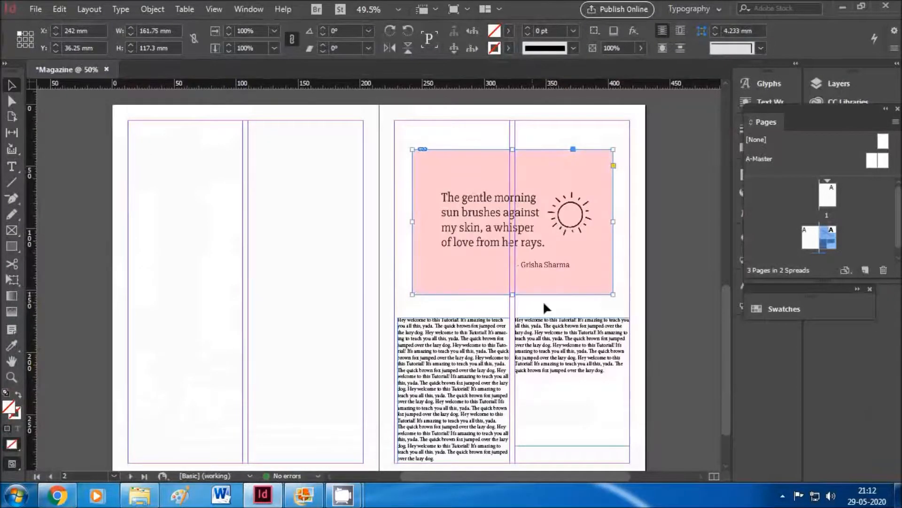
# Step: Shift the quote picture slightly downward within its frame, keeping the frame in place, and deselect it
pyautogui.doubleClick(540, 243)
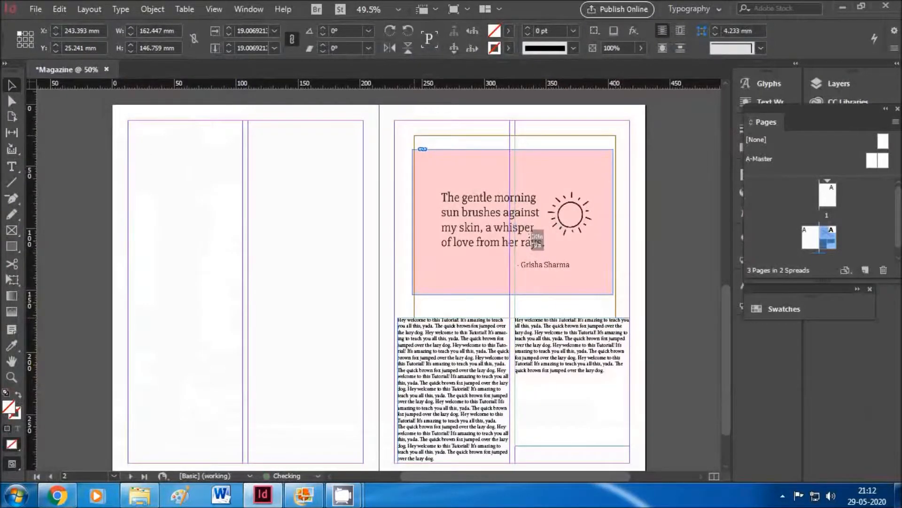
pyautogui.moveTo(537, 239); pyautogui.dragTo(536, 248)
pyautogui.click(622, 292)
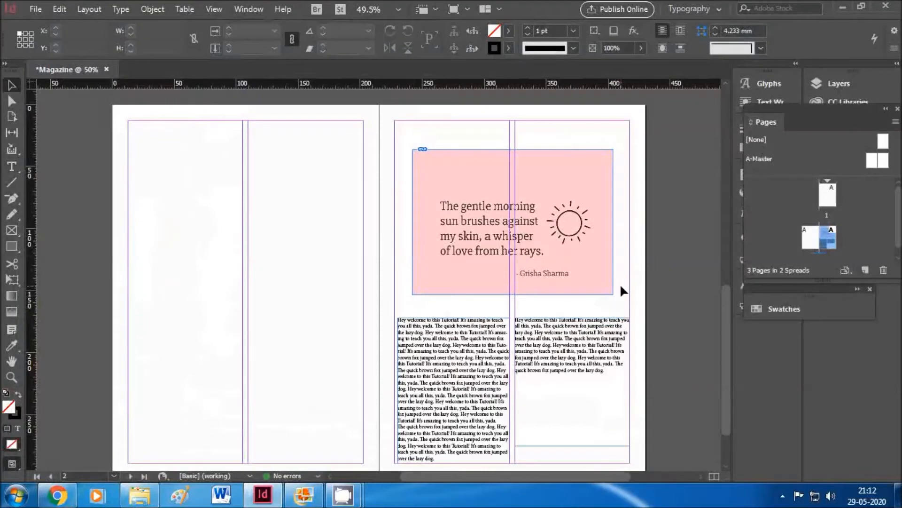